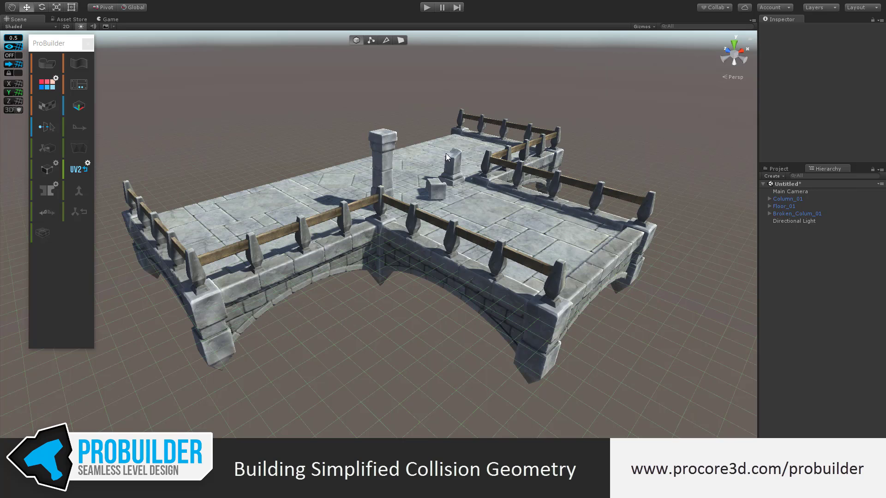
Start a new cube shape with grid snapping on and place its preview at the far corner of the bridge's end railing
{"action": "middle_click_drag", "start_coordinate": [287, 201], "coordinate": [398, 202]}
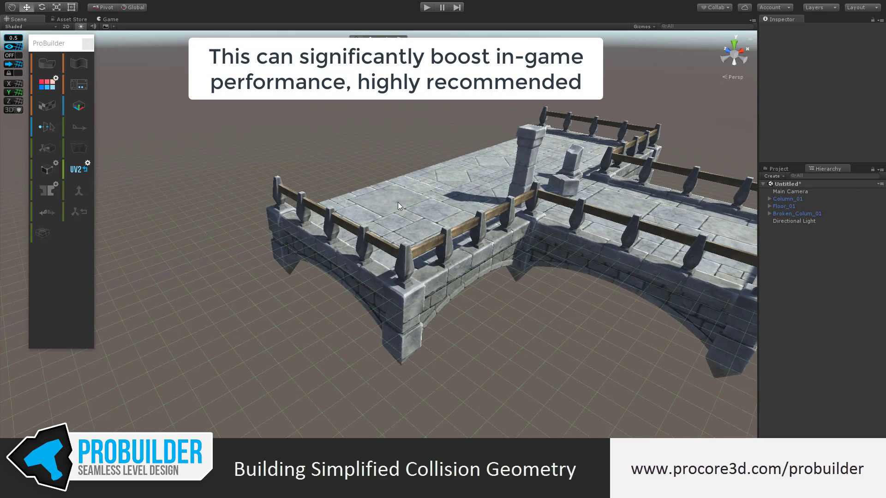
{"action": "scroll", "coordinate": [397, 203], "scroll_direction": "up", "scroll_amount": 4}
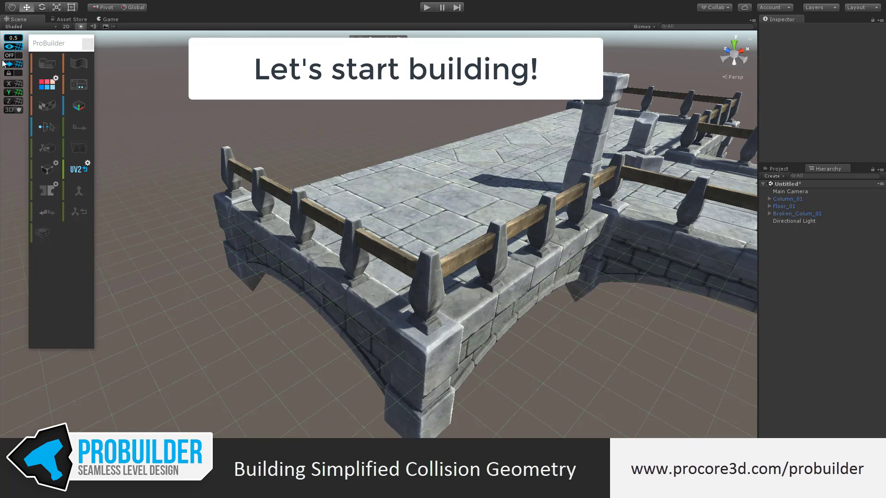
{"action": "left_click", "coordinate": [44, 62]}
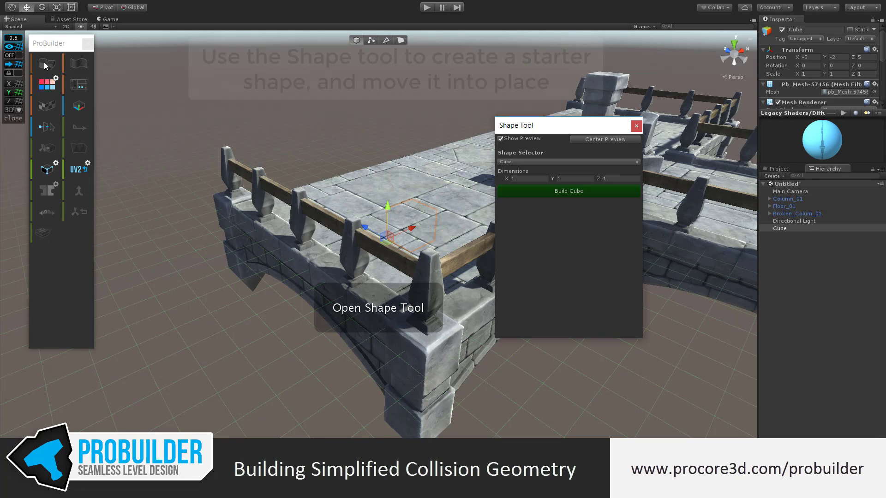
{"action": "left_click_drag", "start_coordinate": [388, 206], "coordinate": [191, 196]}
{"action": "left_click", "coordinate": [14, 56]}
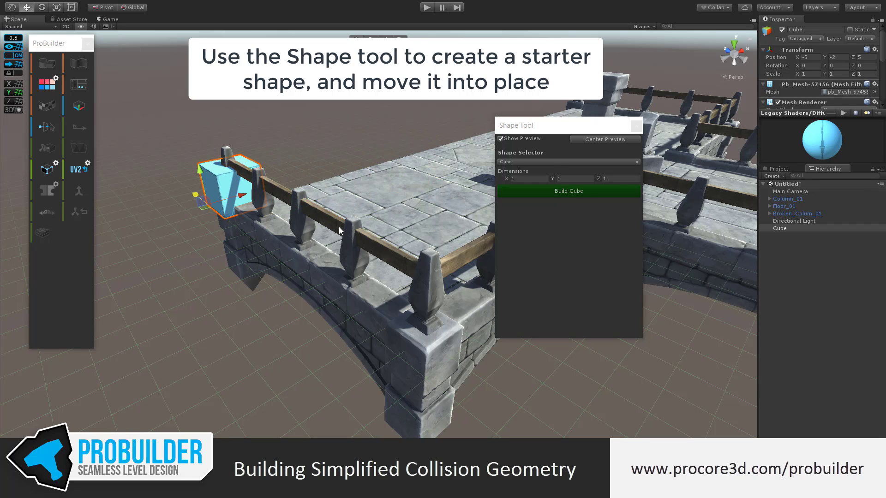
Set the cube's Z dimension to 5 and build it along the bridge's end railing
{"action": "left_click", "coordinate": [620, 180]}
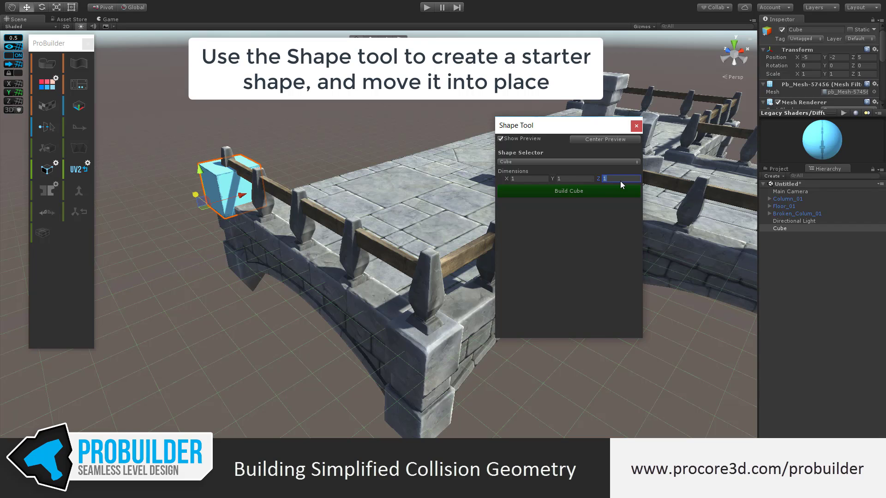
{"action": "type", "text": "5"}
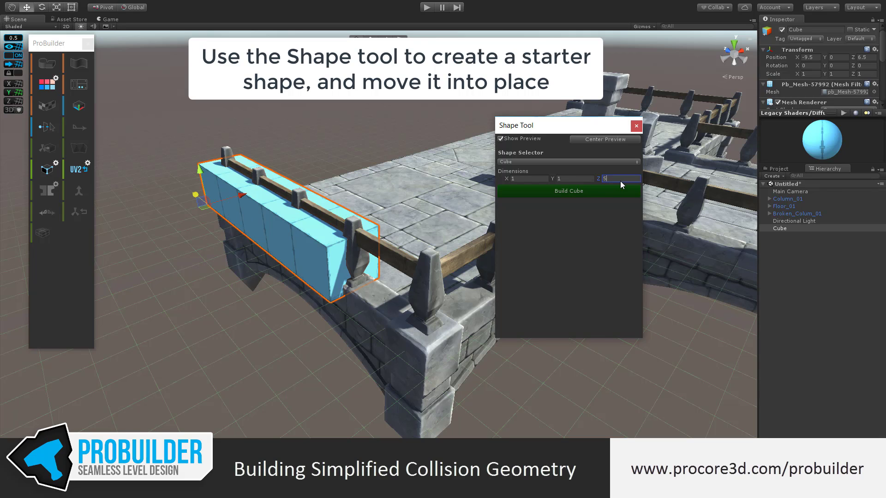
{"action": "left_click", "coordinate": [589, 191]}
{"action": "left_click", "coordinate": [637, 128]}
Extrude the cube's end faces around the corners so the mesh follows all three railing sections on this side of the bridge
{"action": "left_click_drag", "start_coordinate": [376, 278], "coordinate": [388, 264], "text": "alt"}
{"action": "left_click", "coordinate": [400, 41]}
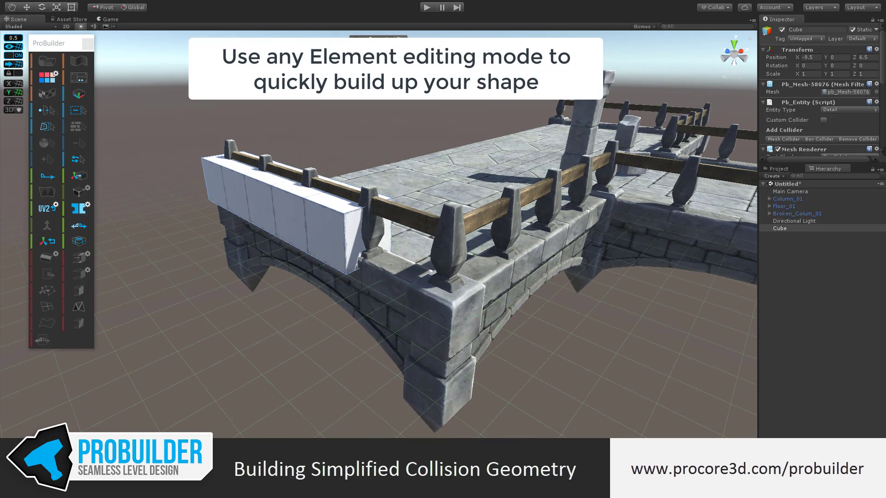
{"action": "left_click", "coordinate": [355, 233]}
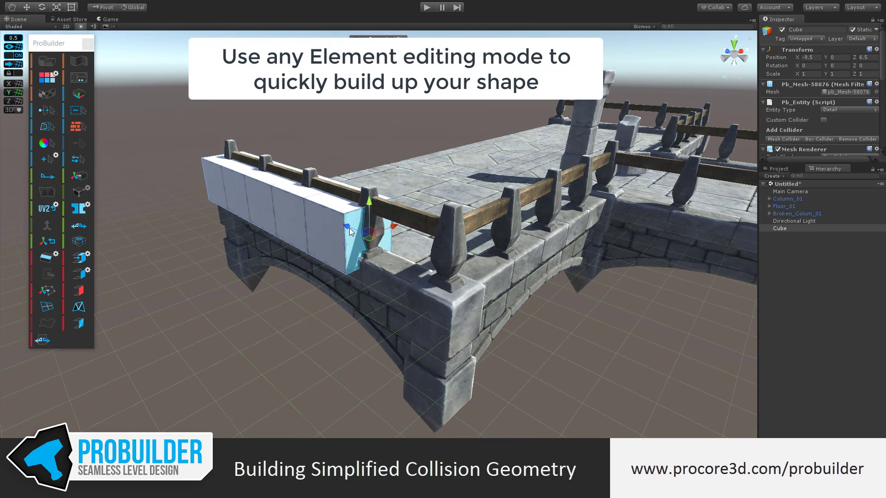
{"action": "left_click_drag", "start_coordinate": [339, 240], "coordinate": [209, 275], "text": "shift"}
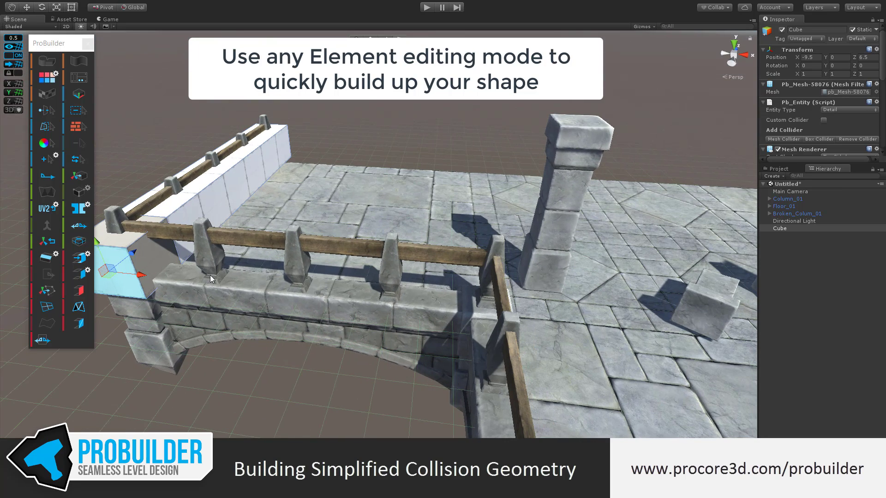
{"action": "left_click_drag", "start_coordinate": [134, 274], "coordinate": [549, 291], "text": "shift"}
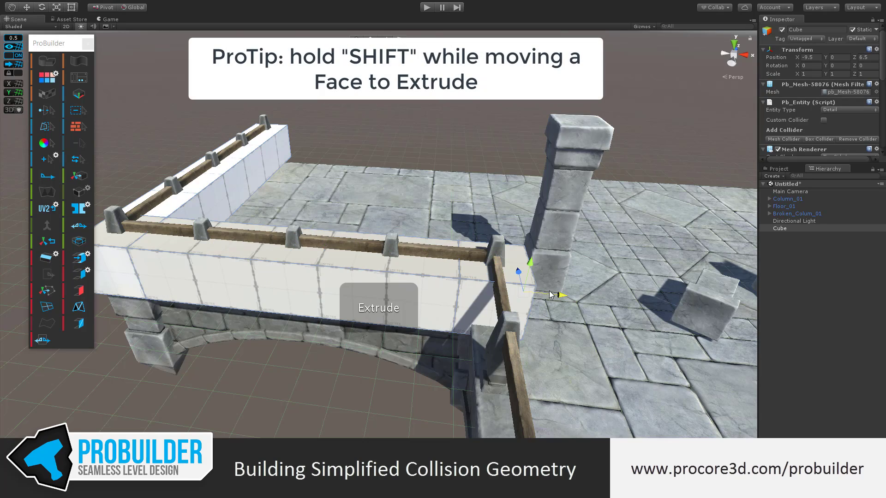
{"action": "left_click_drag", "start_coordinate": [350, 340], "coordinate": [467, 314], "text": "alt"}
{"action": "scroll", "coordinate": [466, 314], "scroll_direction": "down", "scroll_amount": 8}
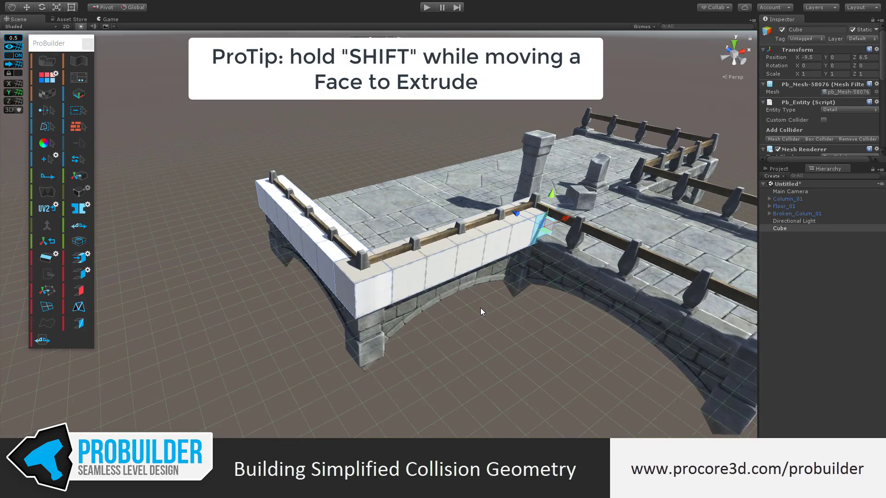
{"action": "middle_click_drag", "start_coordinate": [479, 298], "coordinate": [451, 271]}
{"action": "left_click_drag", "start_coordinate": [451, 272], "coordinate": [532, 260], "text": "alt"}
Select the mesh's whole top surface with Grow Selection and raise it above the railing posts, making the mesh 1.5 units high
{"action": "left_click", "coordinate": [401, 211]}
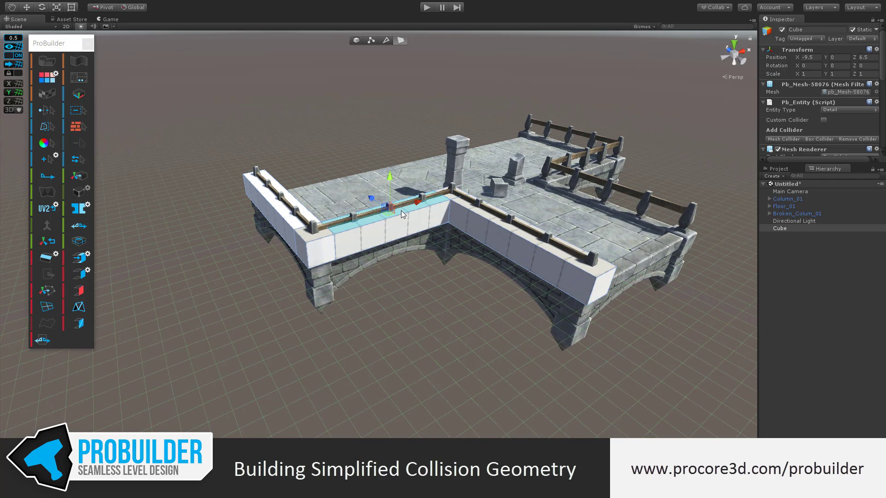
{"action": "left_click_drag", "start_coordinate": [408, 255], "coordinate": [409, 253], "text": "alt"}
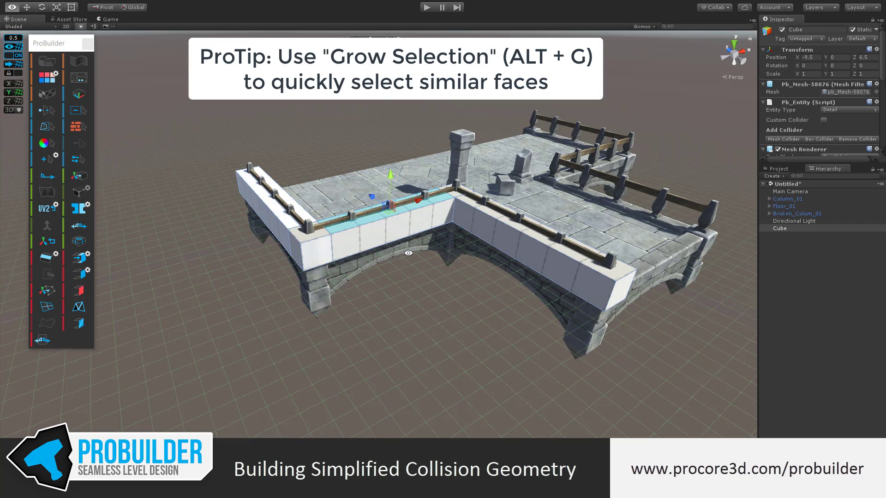
{"action": "key", "text": "alt+g"}
{"action": "left_click_drag", "start_coordinate": [460, 265], "coordinate": [470, 238], "text": "alt"}
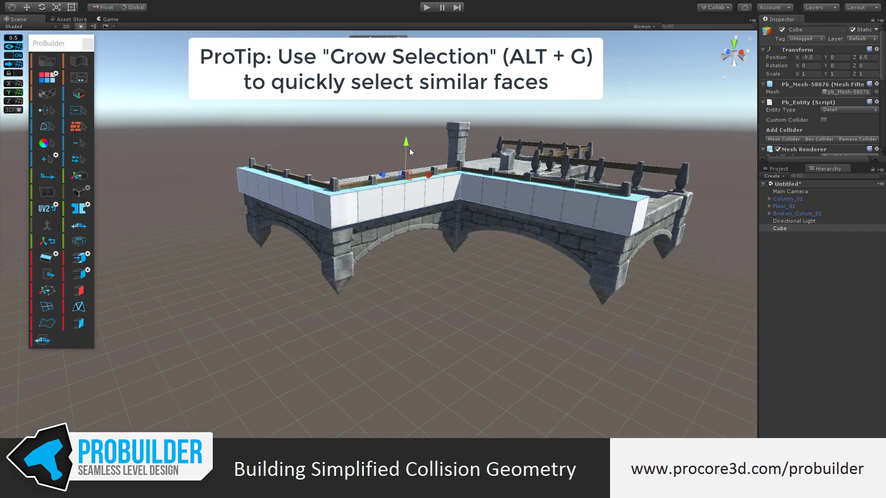
{"action": "left_click_drag", "start_coordinate": [408, 142], "coordinate": [408, 135]}
{"action": "left_click_drag", "start_coordinate": [444, 221], "coordinate": [494, 288], "text": "alt"}
{"action": "key", "text": "Escape"}
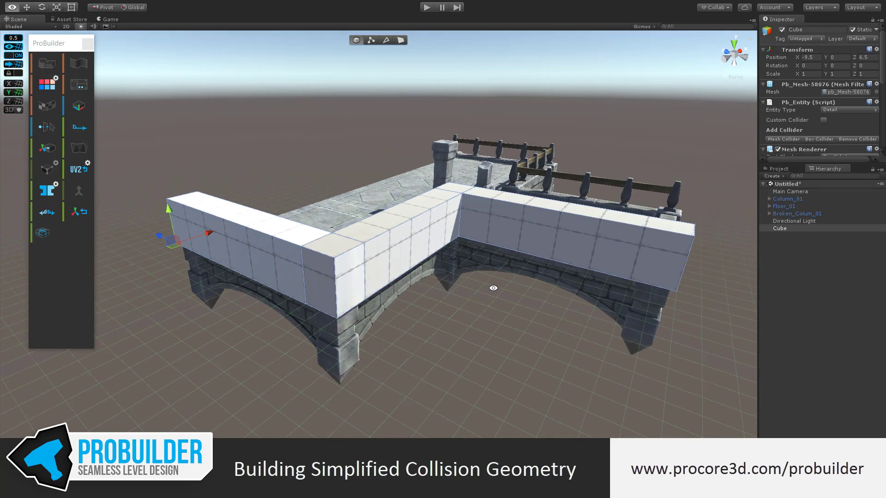
Set the railing mesh's entity type to Collider and deselect it
{"action": "key", "text": "c"}
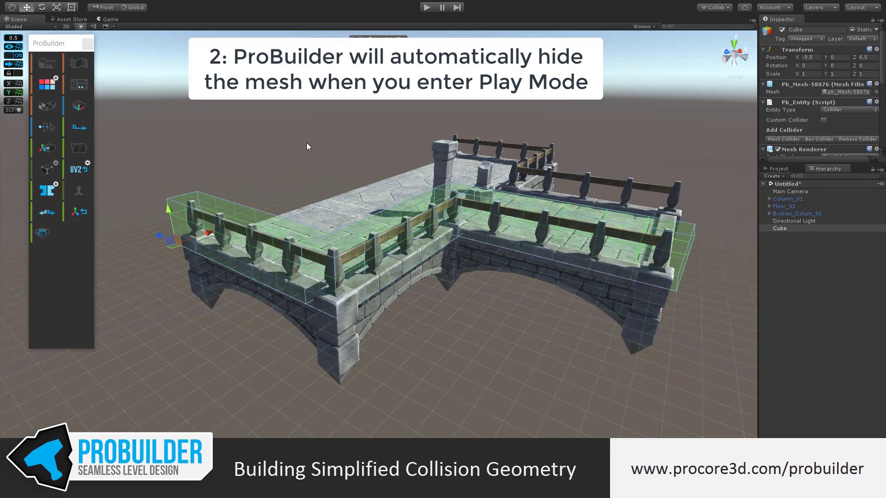
{"action": "left_click", "coordinate": [357, 132]}
{"action": "left_click_drag", "start_coordinate": [267, 143], "coordinate": [523, 175], "text": "alt"}
{"action": "middle_click_drag", "start_coordinate": [405, 146], "coordinate": [453, 185]}
Run the scene in Play Mode, examine the Cube's Mesh Renderer from the Scene view, and stop playing
{"action": "left_click", "coordinate": [427, 7]}
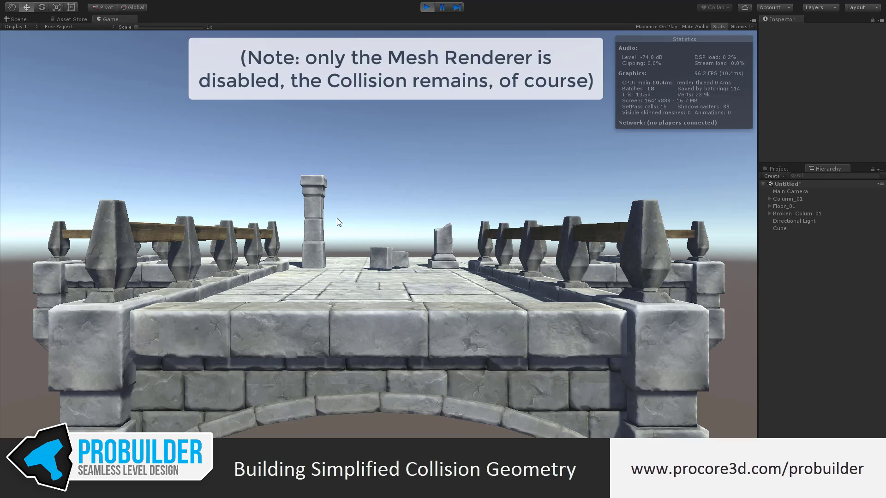
{"action": "left_click", "coordinate": [18, 19]}
{"action": "left_click", "coordinate": [797, 229]}
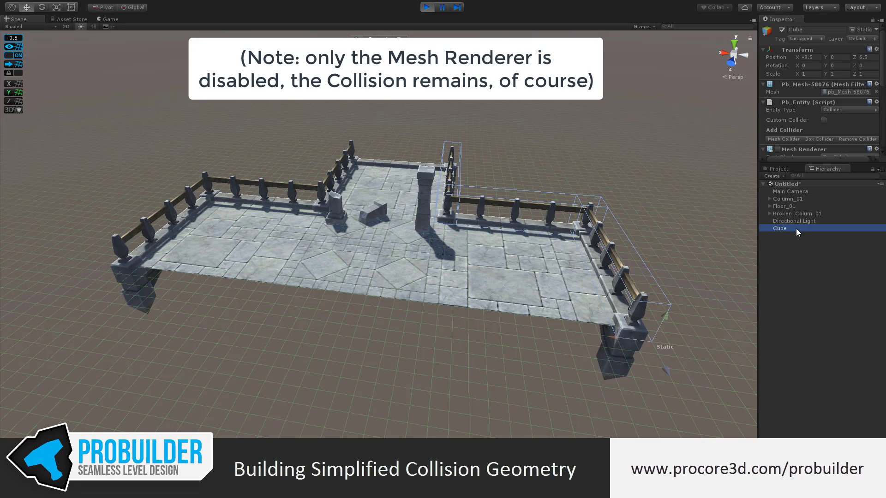
{"action": "scroll", "coordinate": [827, 95], "scroll_direction": "down", "scroll_amount": 5}
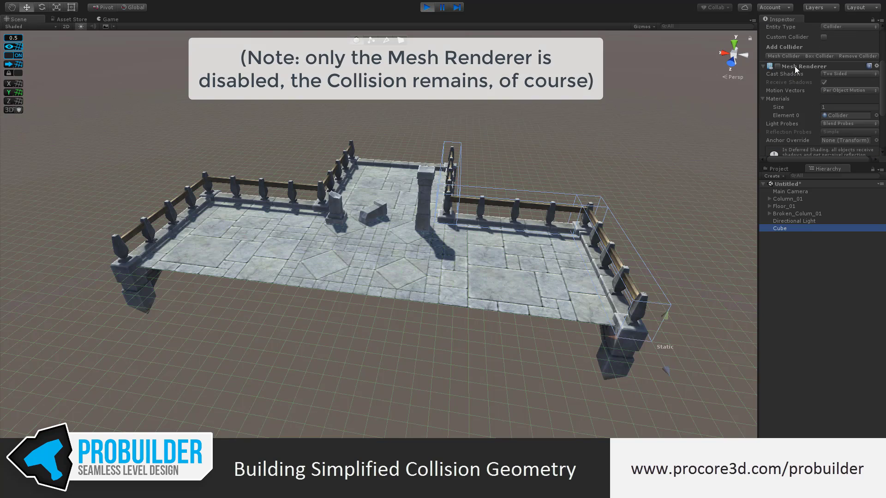
{"action": "left_click", "coordinate": [427, 8]}
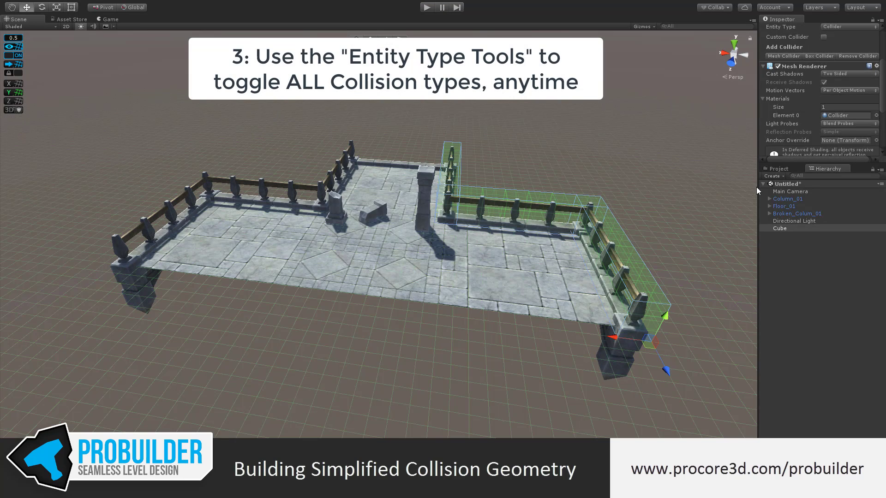
Reopen the ProBuilder tools from the Cube's Pb_Object component and switch them to text mode
{"action": "scroll", "coordinate": [822, 102], "scroll_direction": "down", "scroll_amount": 5}
{"action": "left_click", "coordinate": [838, 77]}
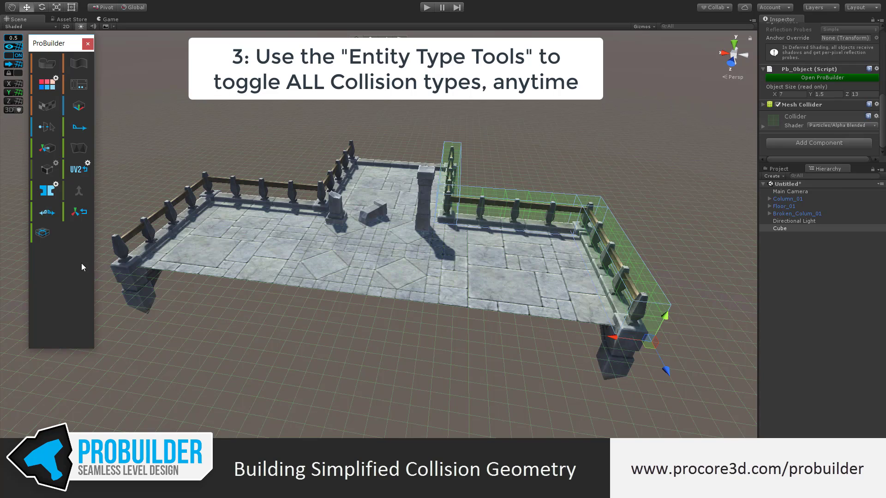
{"action": "right_click", "coordinate": [75, 335]}
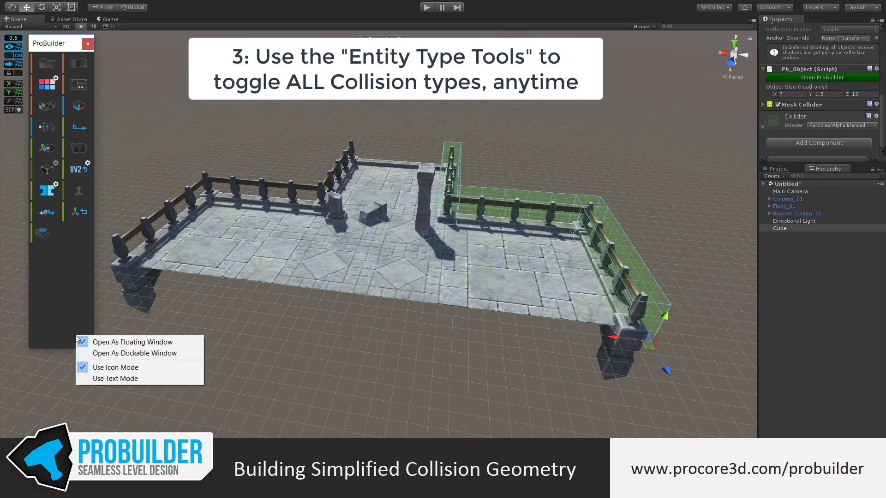
{"action": "left_click", "coordinate": [117, 379]}
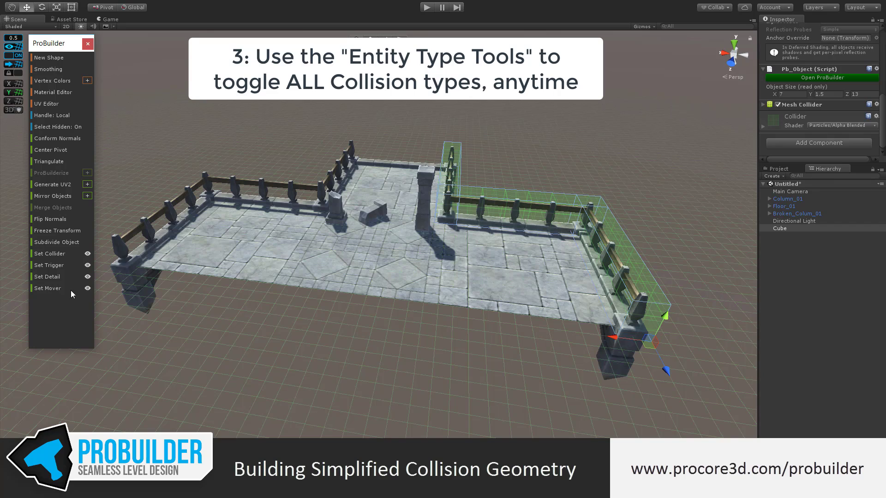
Toggle the visibility of all Collider entities and of the Detail entities off and back on
{"action": "left_click", "coordinate": [88, 253]}
{"action": "left_click", "coordinate": [351, 362]}
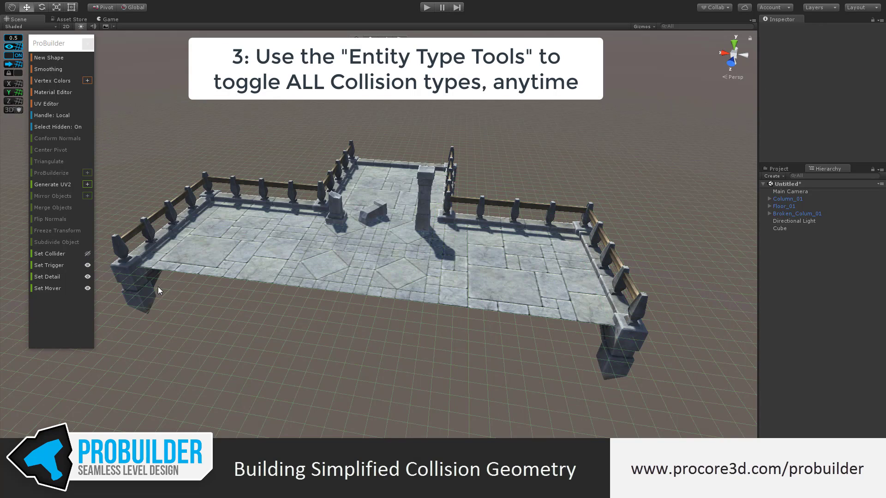
{"action": "left_click", "coordinate": [87, 254]}
{"action": "left_click", "coordinate": [87, 254]}
{"action": "left_click", "coordinate": [88, 253]}
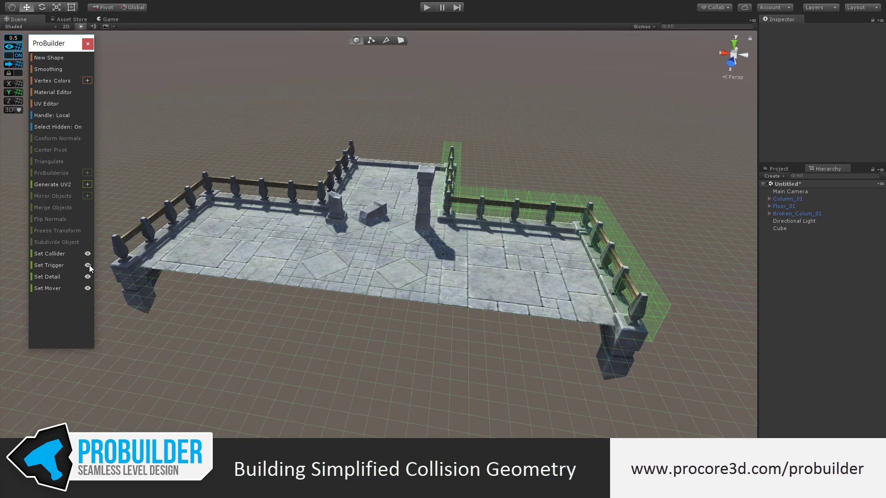
{"action": "left_click", "coordinate": [87, 277]}
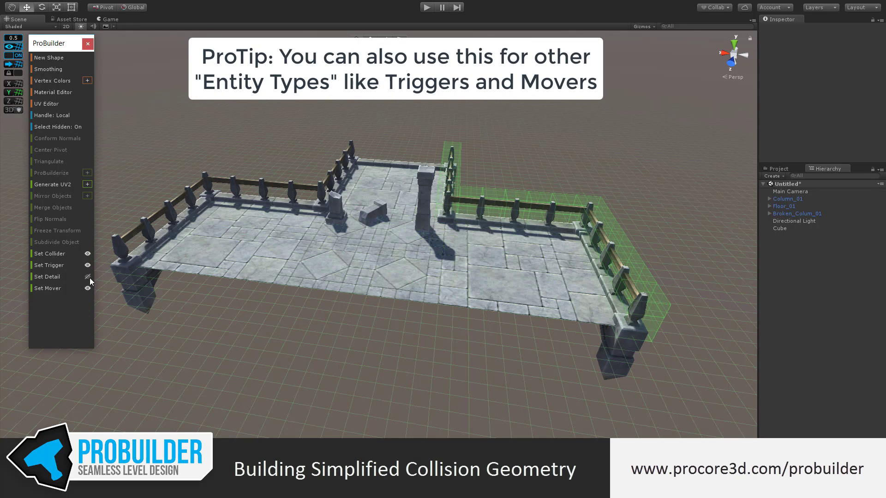
{"action": "left_click", "coordinate": [89, 277]}
{"action": "left_click", "coordinate": [88, 253]}
{"action": "left_click", "coordinate": [87, 253]}
Select the railing collider and return the ProBuilder tools to icon mode
{"action": "left_click_drag", "start_coordinate": [471, 310], "coordinate": [491, 302], "text": "alt"}
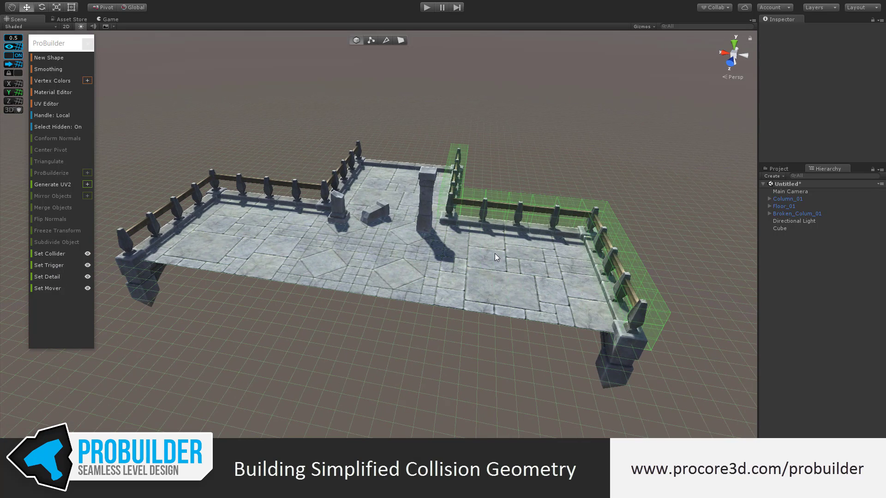
{"action": "left_click", "coordinate": [480, 193]}
{"action": "left_click_drag", "start_coordinate": [441, 214], "coordinate": [461, 211], "text": "alt"}
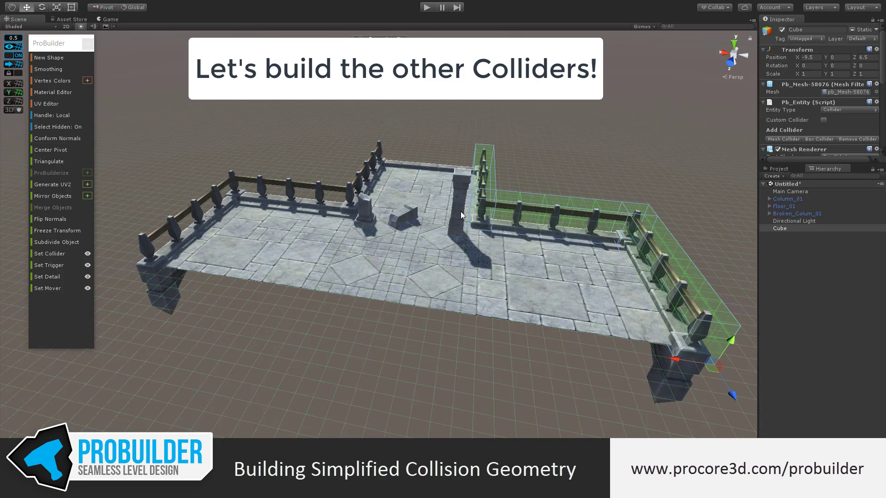
{"action": "middle_click_drag", "start_coordinate": [461, 211], "coordinate": [445, 209]}
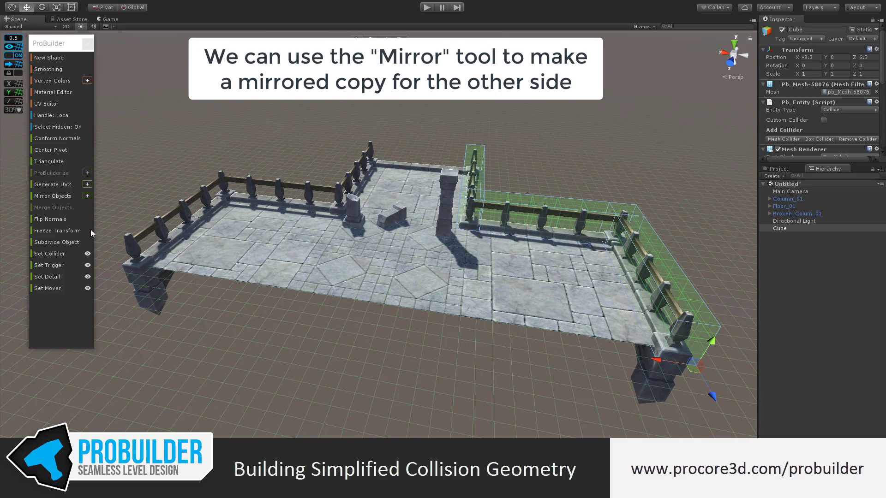
{"action": "right_click", "coordinate": [68, 329]}
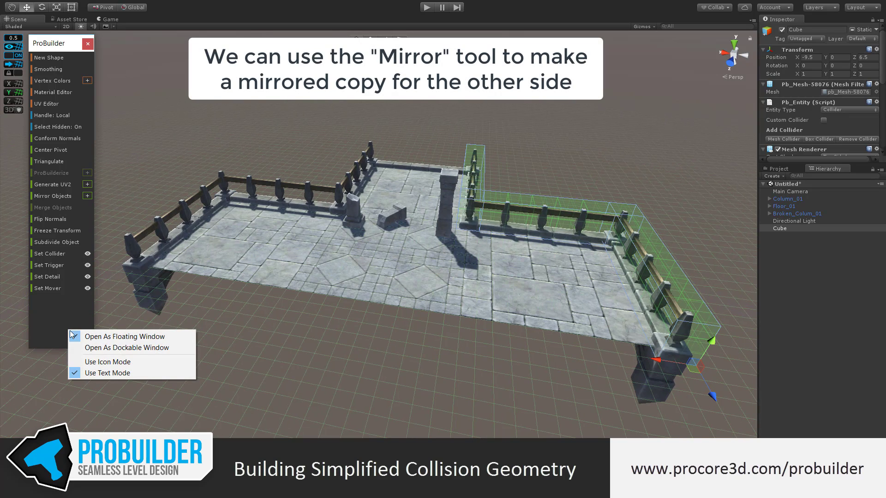
{"action": "left_click", "coordinate": [110, 363]}
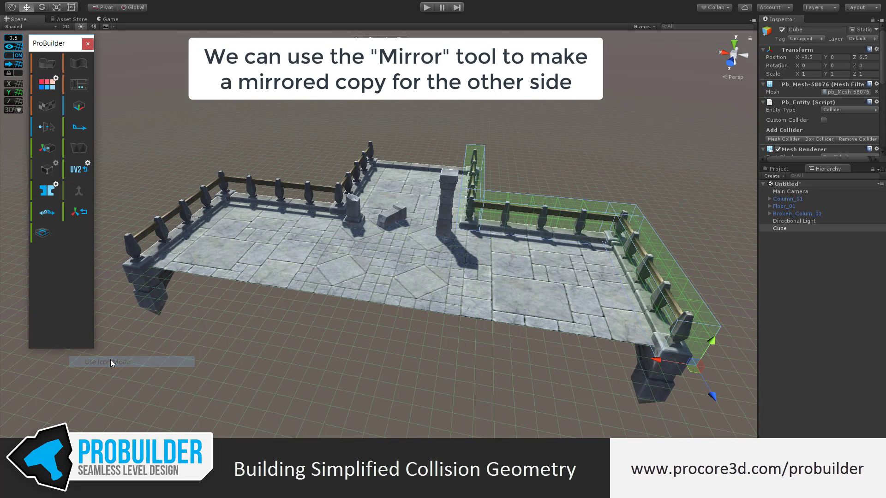
Mirror the railing collider and move the copy to X 9 so it covers the railings on the opposite side
{"action": "left_click", "coordinate": [48, 190]}
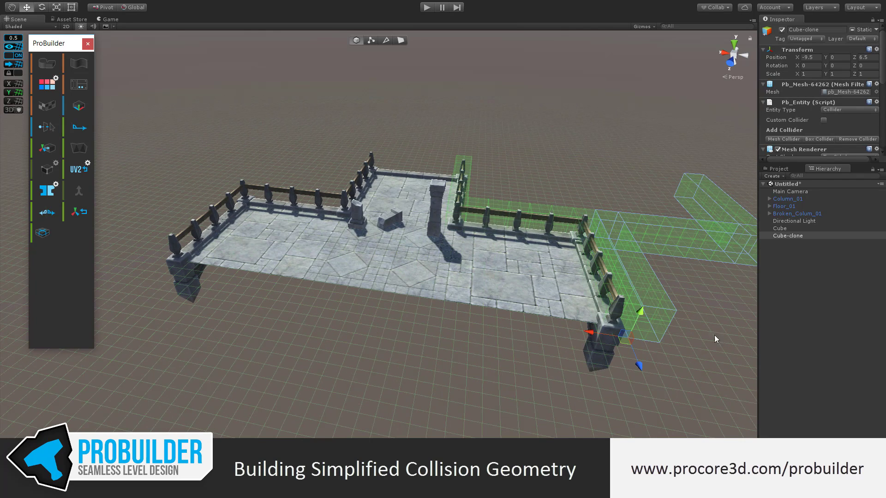
{"action": "mouse_move", "coordinate": [588, 336]}
{"action": "left_mouse_down"}
{"action": "mouse_move", "coordinate": [179, 315]}
{"action": "mouse_move", "coordinate": [18, 293]}
{"action": "left_mouse_up"}
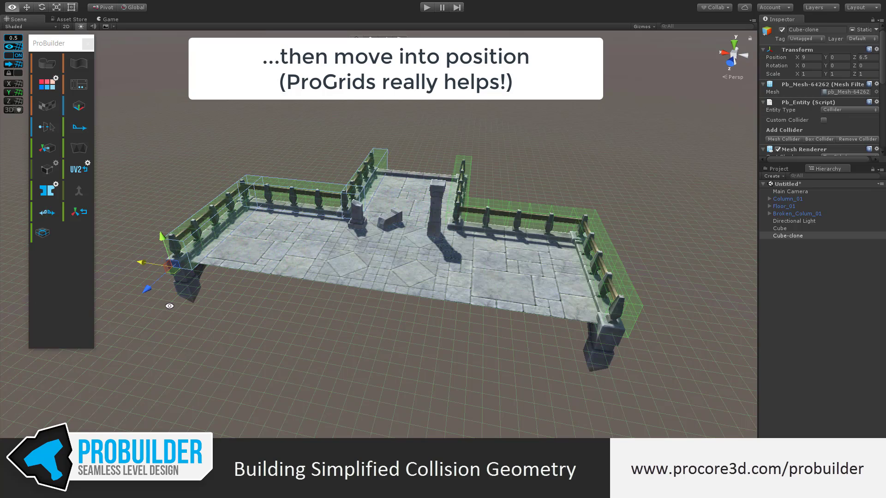
{"action": "mouse_move", "coordinate": [226, 312]}
{"action": "left_mouse_down", "text": "alt"}
{"action": "mouse_move", "coordinate": [302, 251]}
{"action": "mouse_move", "coordinate": [259, 276]}
{"action": "mouse_move", "coordinate": [250, 293]}
{"action": "mouse_move", "coordinate": [366, 292]}
{"action": "left_mouse_up", "text": "alt"}
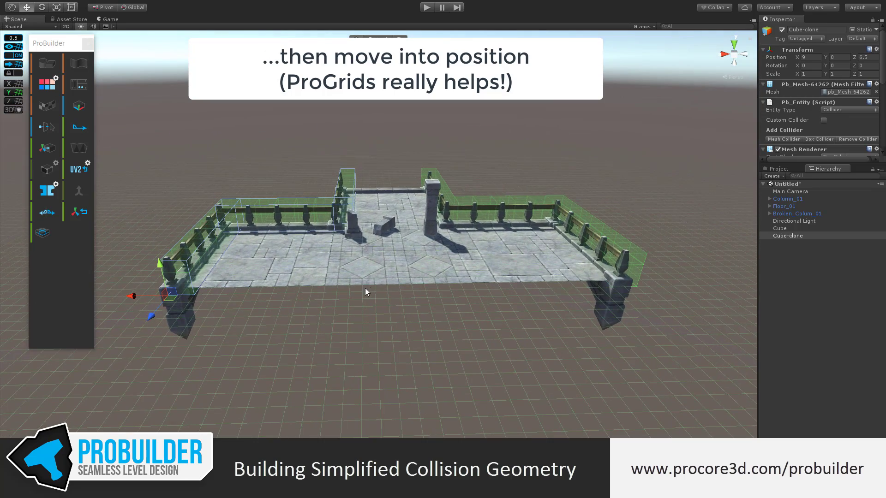
{"action": "left_click", "coordinate": [640, 256]}
{"action": "mouse_move", "coordinate": [640, 255]}
{"action": "left_mouse_down", "text": "alt"}
{"action": "mouse_move", "coordinate": [590, 321]}
{"action": "mouse_move", "coordinate": [390, 207]}
{"action": "left_mouse_up", "text": "alt"}
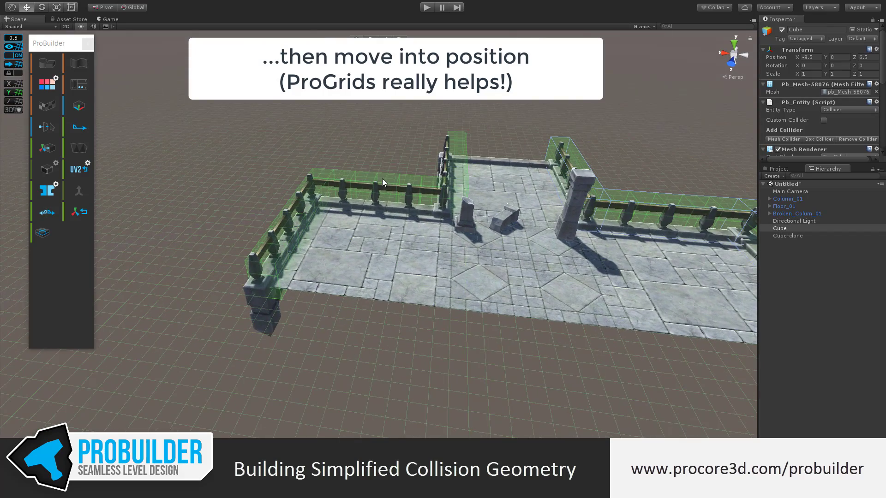
Move the mirrored railing collider copy to X 9.5 so it lines up with the railings, and deselect it
{"action": "left_click", "coordinate": [382, 180]}
{"action": "left_click_drag", "start_coordinate": [219, 293], "coordinate": [202, 293]}
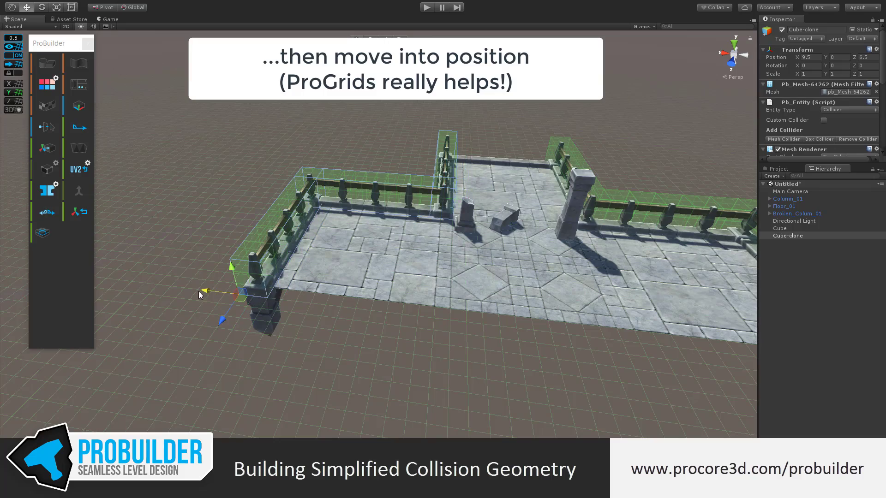
{"action": "mouse_move", "coordinate": [328, 362]}
{"action": "left_mouse_down", "text": "alt"}
{"action": "mouse_move", "coordinate": [346, 343]}
{"action": "mouse_move", "coordinate": [360, 303]}
{"action": "mouse_move", "coordinate": [341, 325]}
{"action": "left_mouse_up", "text": "alt"}
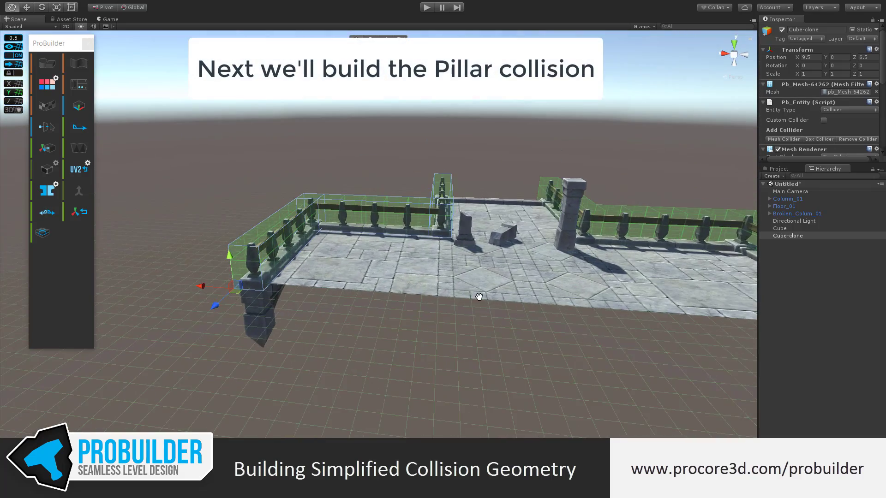
{"action": "middle_click_drag", "start_coordinate": [479, 297], "coordinate": [395, 330]}
{"action": "left_click", "coordinate": [522, 187]}
Create a new cube and place it around the base of the broken upright column at X 1.5, Y 0, Z 1.5
{"action": "scroll", "coordinate": [521, 188], "scroll_direction": "up", "scroll_amount": 5}
{"action": "mouse_move", "coordinate": [516, 192]}
{"action": "middle_mouse_down"}
{"action": "mouse_move", "coordinate": [390, 195]}
{"action": "mouse_move", "coordinate": [372, 206]}
{"action": "middle_mouse_up"}
{"action": "scroll", "coordinate": [353, 263], "scroll_direction": "up", "scroll_amount": 5}
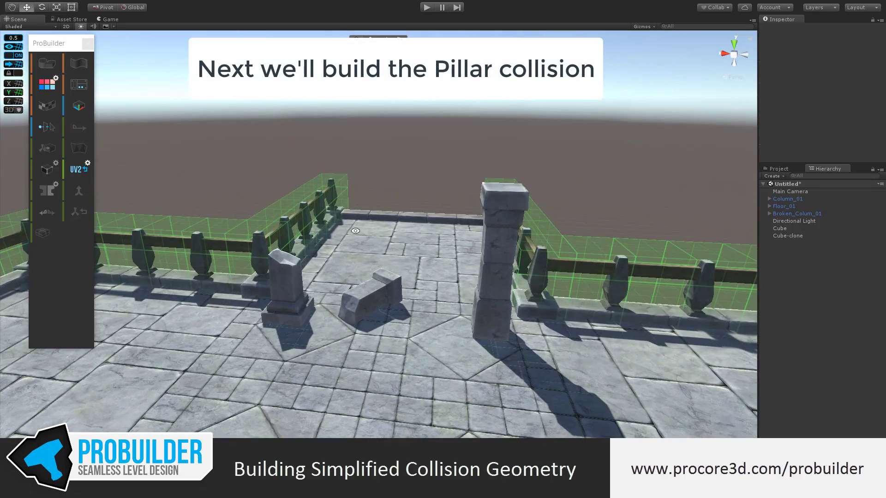
{"action": "left_click_drag", "start_coordinate": [345, 277], "coordinate": [337, 306], "text": "alt"}
{"action": "middle_click_drag", "start_coordinate": [337, 306], "coordinate": [383, 287]}
{"action": "scroll", "coordinate": [383, 286], "scroll_direction": "up", "scroll_amount": 5}
{"action": "scroll", "coordinate": [384, 287], "scroll_direction": "up", "scroll_amount": 3}
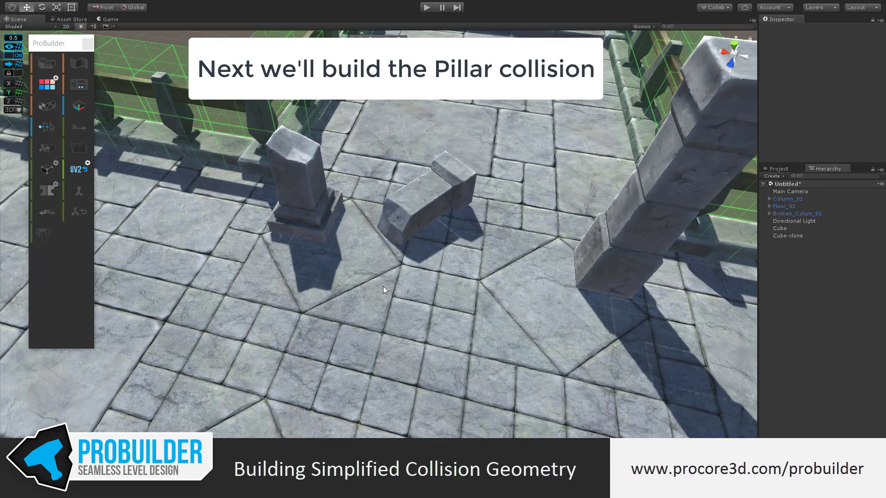
{"action": "key", "text": "ctrl+k"}
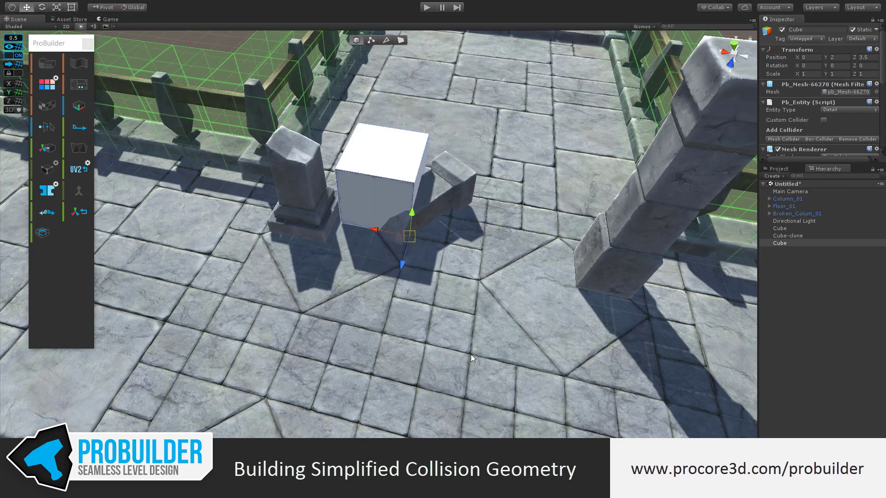
{"action": "left_click_drag", "start_coordinate": [405, 247], "coordinate": [576, 281]}
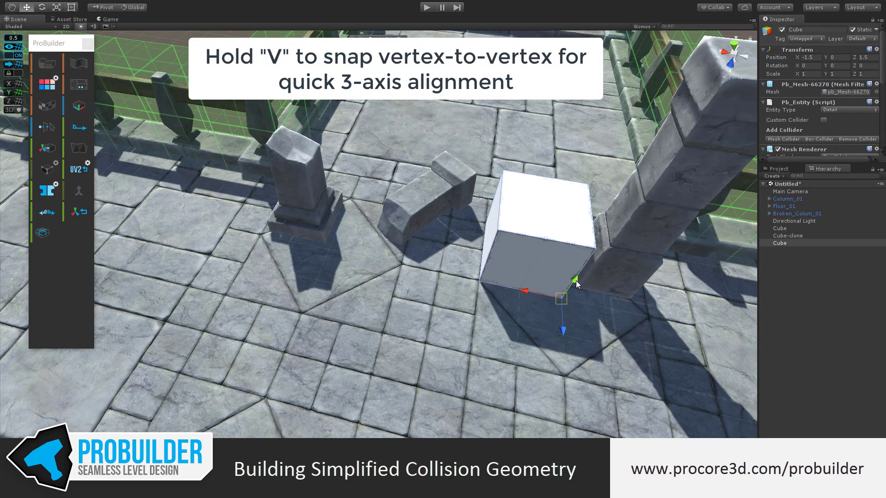
{"action": "left_click_drag", "start_coordinate": [601, 344], "coordinate": [325, 279], "text": "alt"}
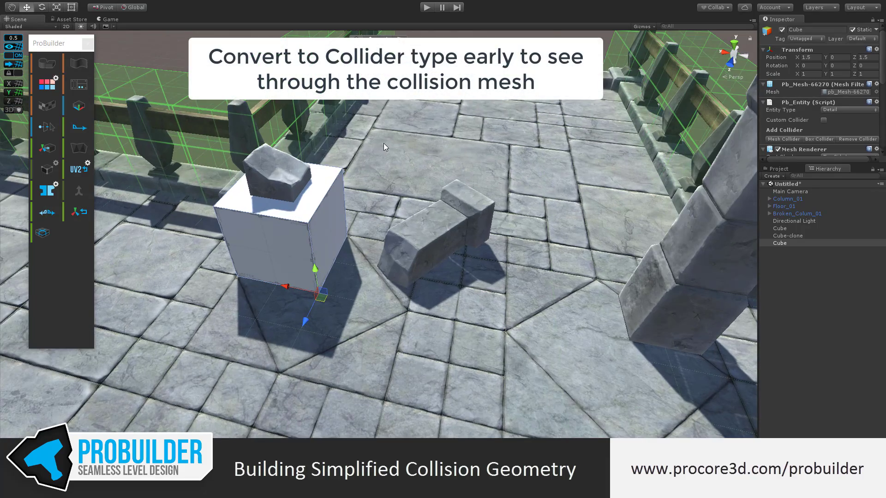
Set the new cube's entity type to Collider
{"action": "key", "text": "c"}
{"action": "middle_click_drag", "start_coordinate": [343, 150], "coordinate": [510, 221]}
{"action": "right_click_drag", "start_coordinate": [511, 221], "coordinate": [450, 83], "text": "alt"}
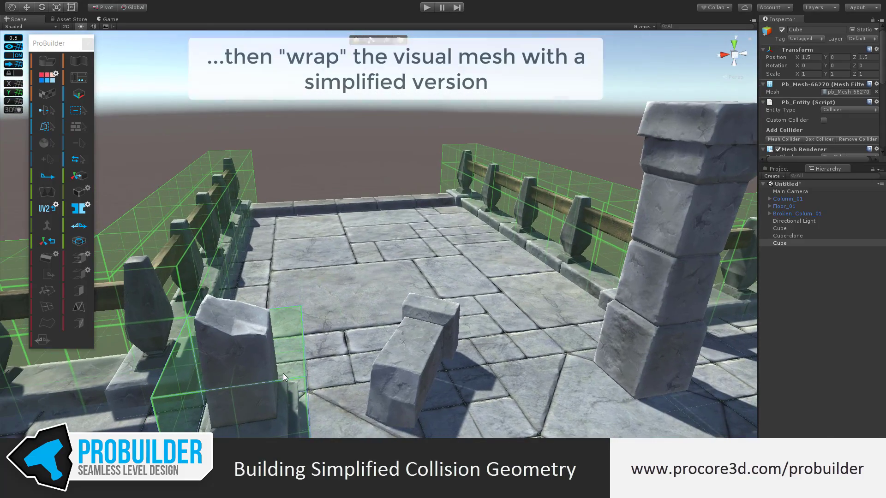
Lower the collider cube's top face to the top of the broken column's pedestal
{"action": "left_click", "coordinate": [283, 373]}
{"action": "left_click", "coordinate": [289, 323]}
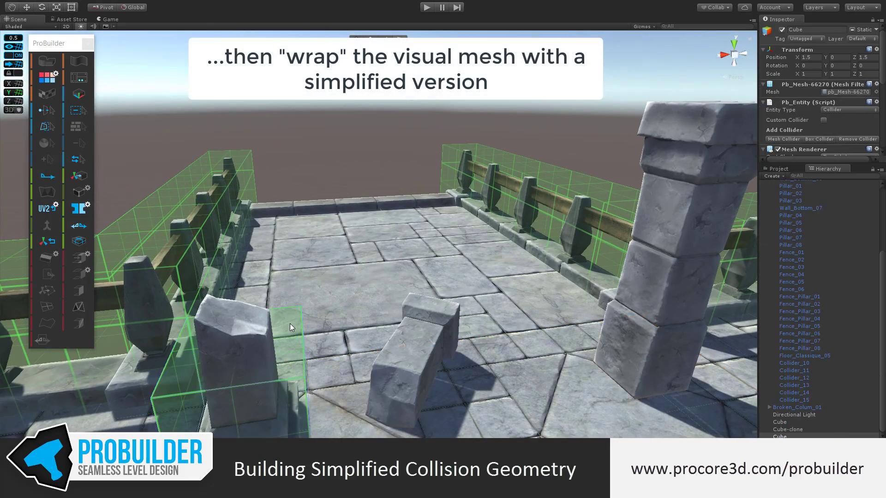
{"action": "scroll", "coordinate": [293, 325], "scroll_direction": "down", "scroll_amount": 3}
{"action": "middle_click_drag", "start_coordinate": [294, 325], "coordinate": [496, 183]}
{"action": "scroll", "coordinate": [486, 217], "scroll_direction": "up", "scroll_amount": 3}
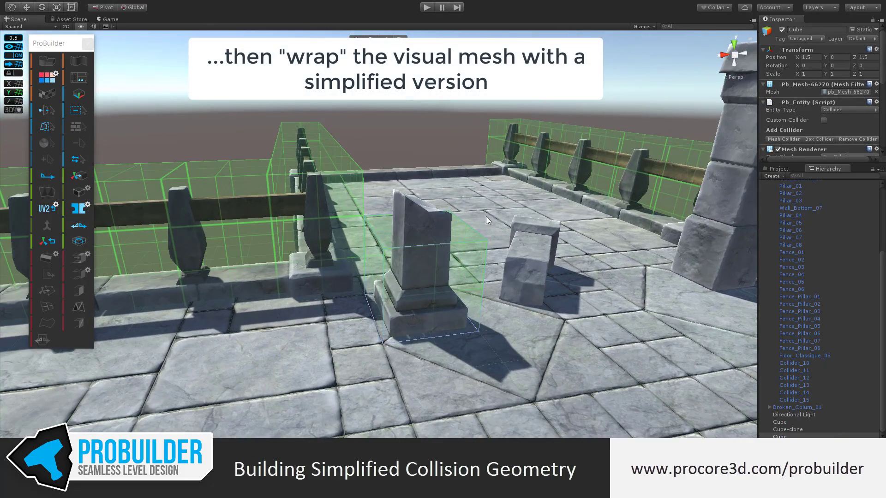
{"action": "left_click", "coordinate": [460, 232]}
{"action": "left_click_drag", "start_coordinate": [506, 293], "coordinate": [529, 286], "text": "alt"}
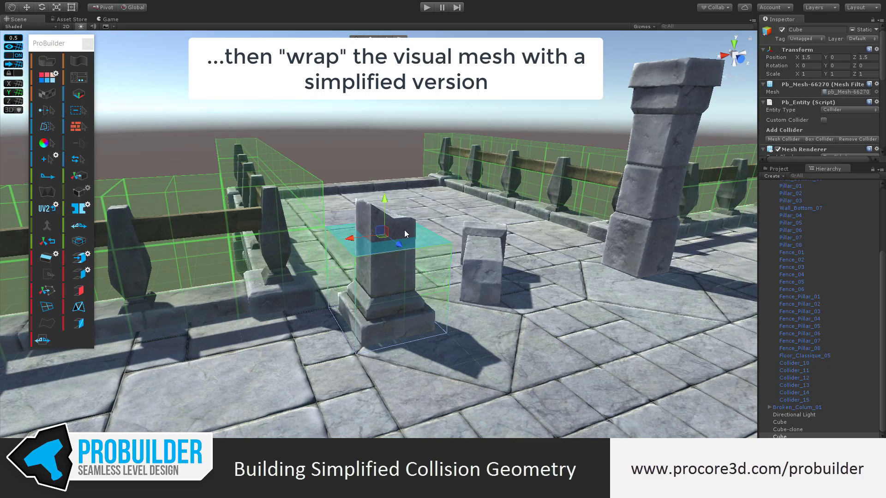
{"action": "left_click_drag", "start_coordinate": [384, 204], "coordinate": [385, 154]}
{"action": "left_click_drag", "start_coordinate": [461, 211], "coordinate": [427, 228], "text": "alt"}
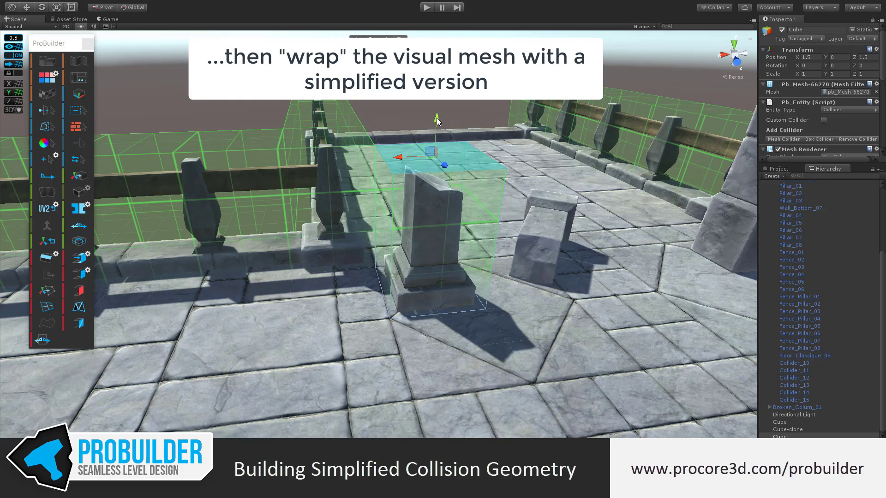
{"action": "left_click_drag", "start_coordinate": [437, 120], "coordinate": [438, 224]}
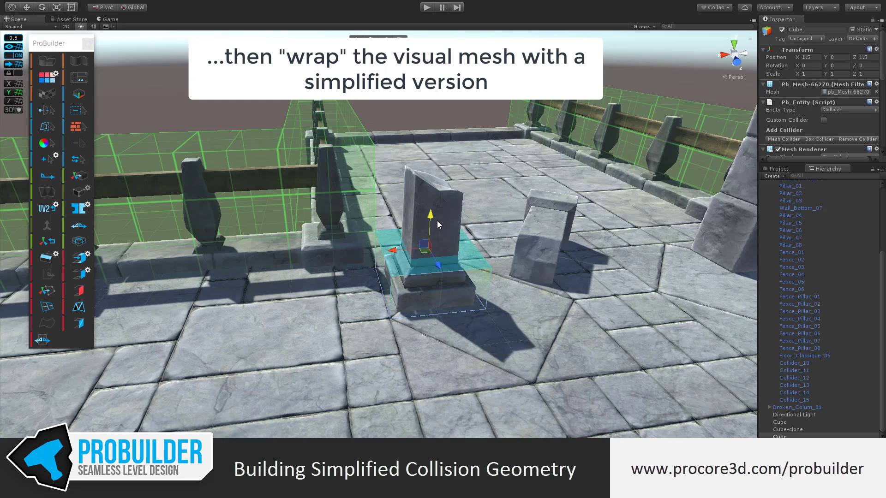
With grid snapping off, inset the collider's top face to the broken shaft's width and extrude it up over the shaft
{"action": "left_click", "coordinate": [13, 55]}
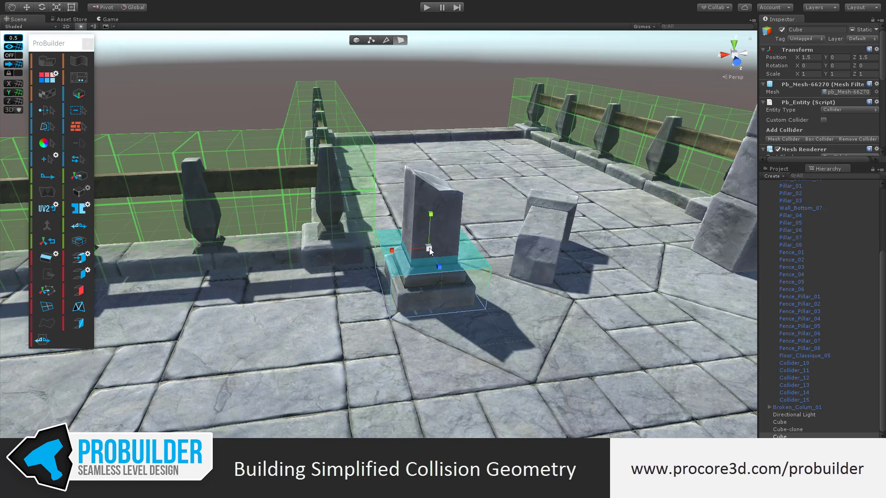
{"action": "left_click_drag", "start_coordinate": [430, 251], "coordinate": [432, 257], "text": "shift"}
{"action": "key", "text": "w"}
{"action": "left_click_drag", "start_coordinate": [433, 224], "coordinate": [433, 151], "text": "shift"}
{"action": "left_click_drag", "start_coordinate": [433, 277], "coordinate": [497, 281], "text": "alt"}
{"action": "key", "text": "Escape"}
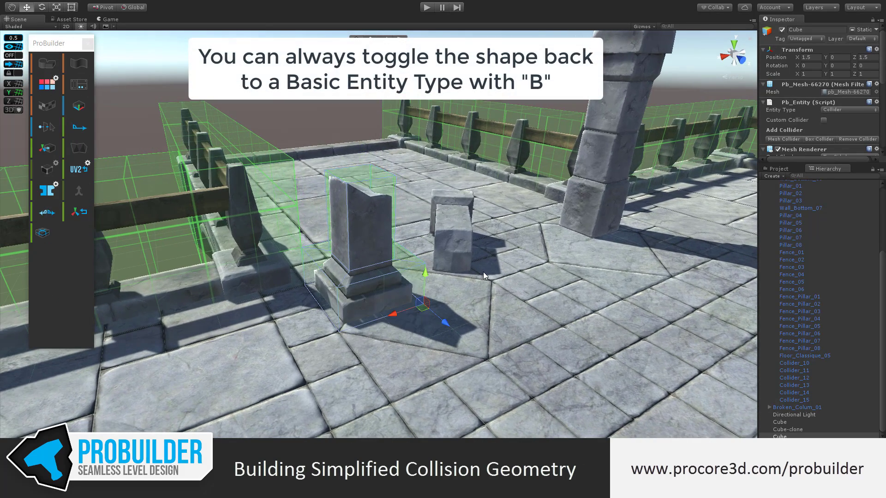
Switch the broken column's collision mesh to the Detail entity type and back to Collider
{"action": "key", "text": "b"}
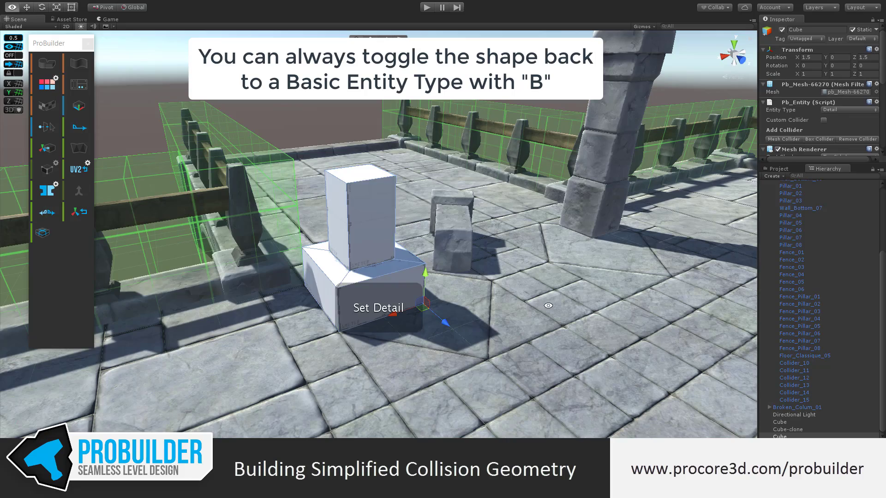
{"action": "left_click_drag", "start_coordinate": [483, 273], "coordinate": [487, 297], "text": "alt"}
{"action": "key", "text": "c"}
{"action": "middle_click_drag", "start_coordinate": [487, 296], "coordinate": [271, 281]}
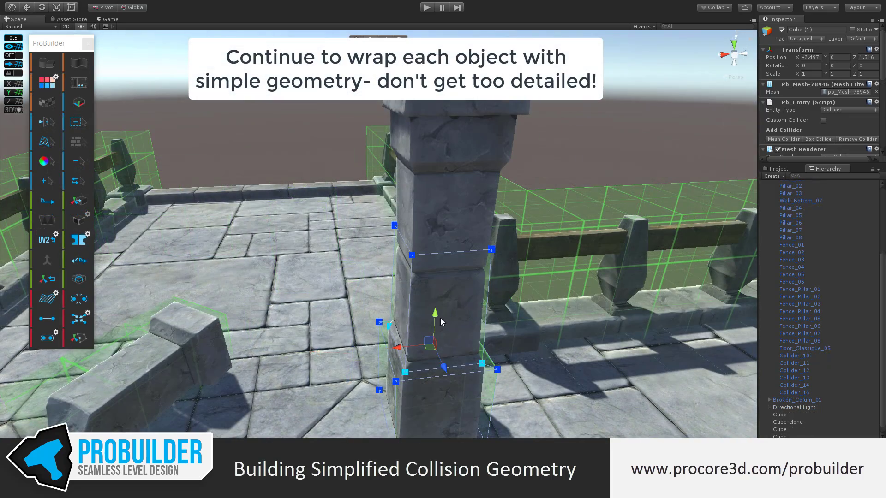
Raise the top vertices of the tall column's collider to just below the column's capital
{"action": "left_click_drag", "start_coordinate": [444, 311], "coordinate": [400, 264], "text": "alt"}
{"action": "left_click_drag", "start_coordinate": [342, 174], "coordinate": [485, 219]}
{"action": "middle_click_drag", "start_coordinate": [480, 214], "coordinate": [485, 256]}
{"action": "left_click_drag", "start_coordinate": [423, 208], "coordinate": [434, 144]}
Extrude the top face of the tall column's collider upward to enclose the capital, and deselect it
{"action": "key", "text": "r"}
{"action": "left_click_drag", "start_coordinate": [473, 203], "coordinate": [439, 226], "text": "alt"}
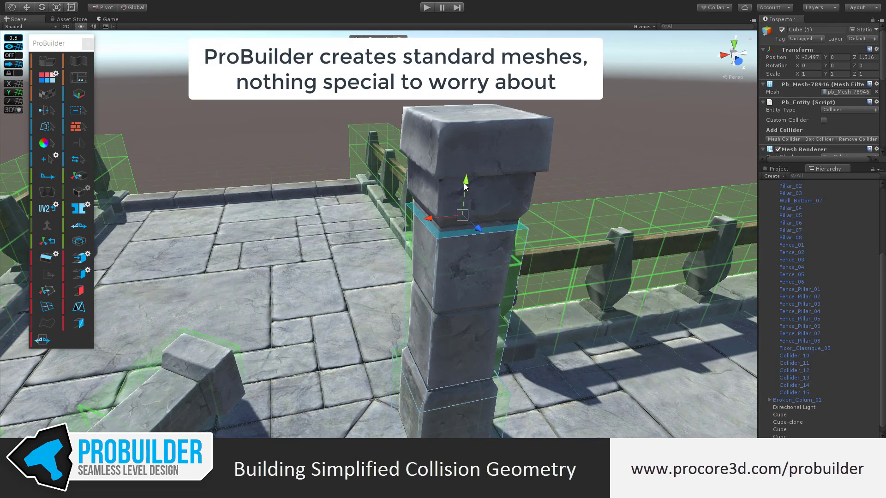
{"action": "left_click_drag", "start_coordinate": [465, 184], "coordinate": [470, 134], "text": "shift"}
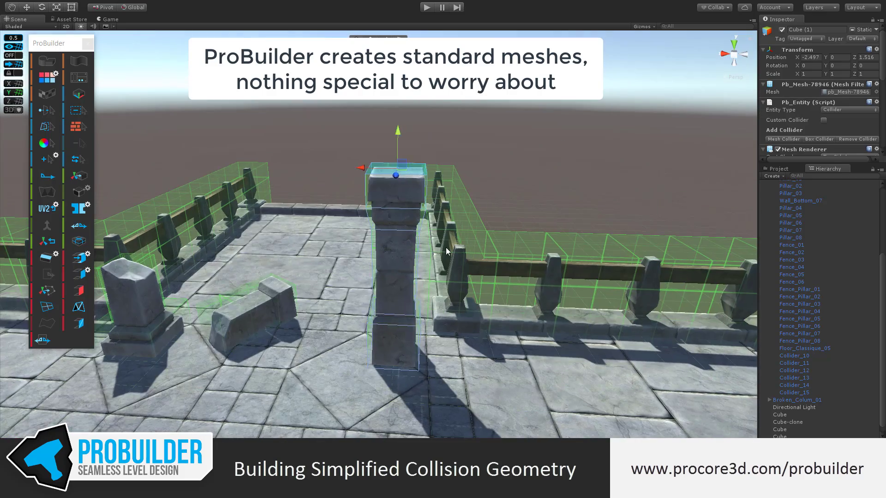
{"action": "key", "text": "Escape"}
Examine the broken column collider's components and expand its Mesh Collider settings
{"action": "middle_click_drag", "start_coordinate": [367, 266], "coordinate": [454, 233]}
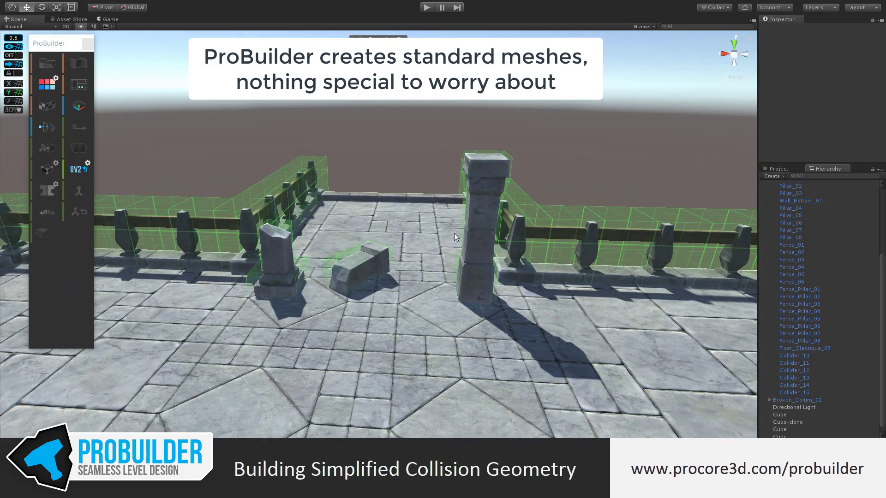
{"action": "scroll", "coordinate": [454, 234], "scroll_direction": "down", "scroll_amount": 6}
{"action": "scroll", "coordinate": [455, 237], "scroll_direction": "down", "scroll_amount": 2}
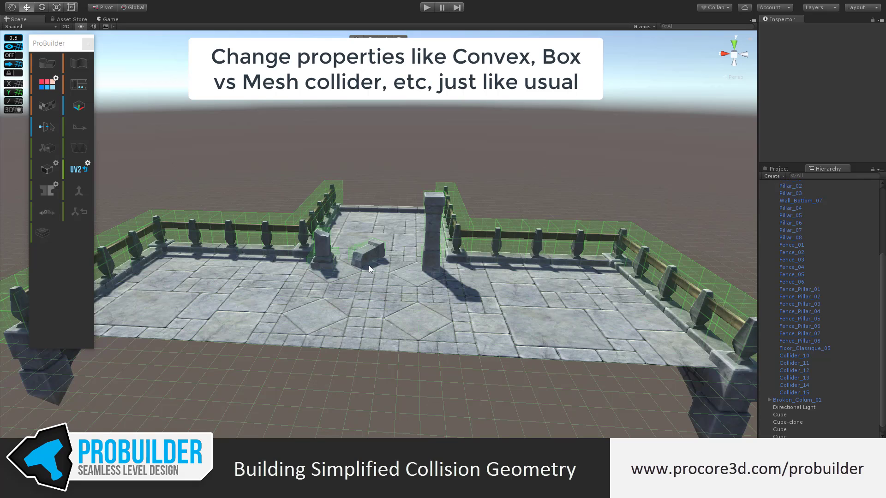
{"action": "left_click", "coordinate": [309, 255]}
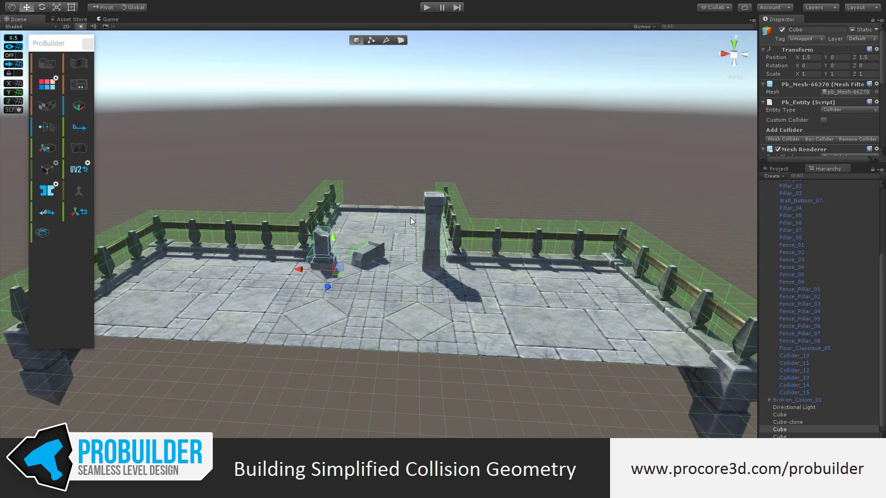
{"action": "scroll", "coordinate": [817, 95], "scroll_direction": "down", "scroll_amount": 3}
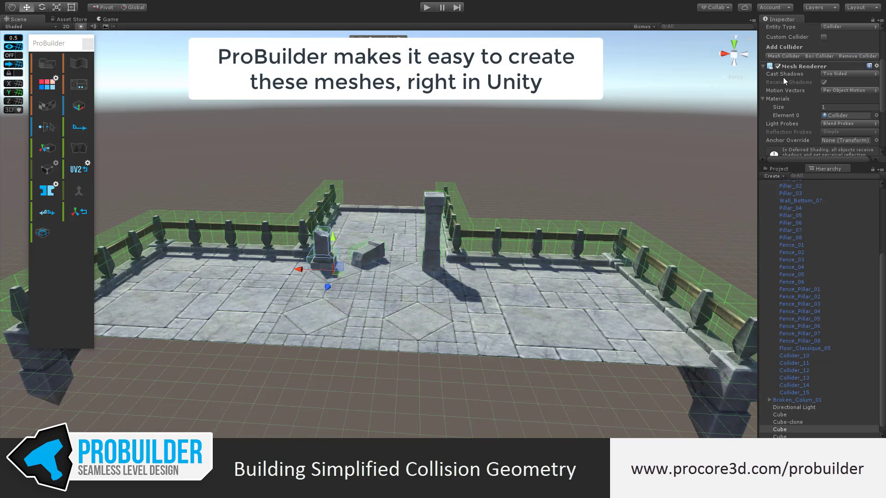
{"action": "scroll", "coordinate": [799, 75], "scroll_direction": "down", "scroll_amount": 3}
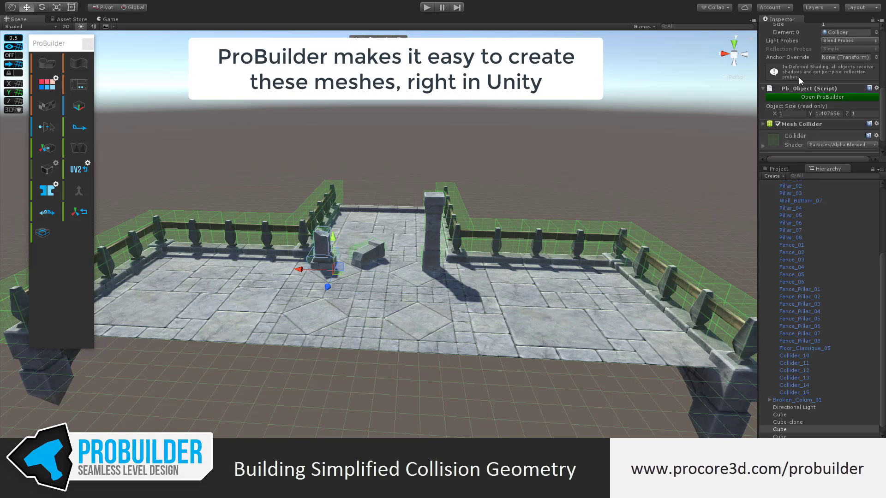
{"action": "scroll", "coordinate": [799, 105], "scroll_direction": "down", "scroll_amount": 1}
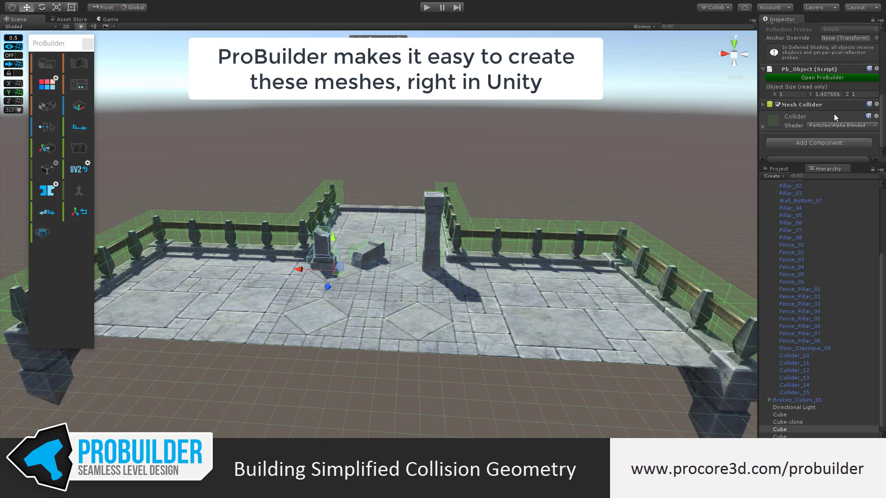
{"action": "left_click", "coordinate": [763, 105]}
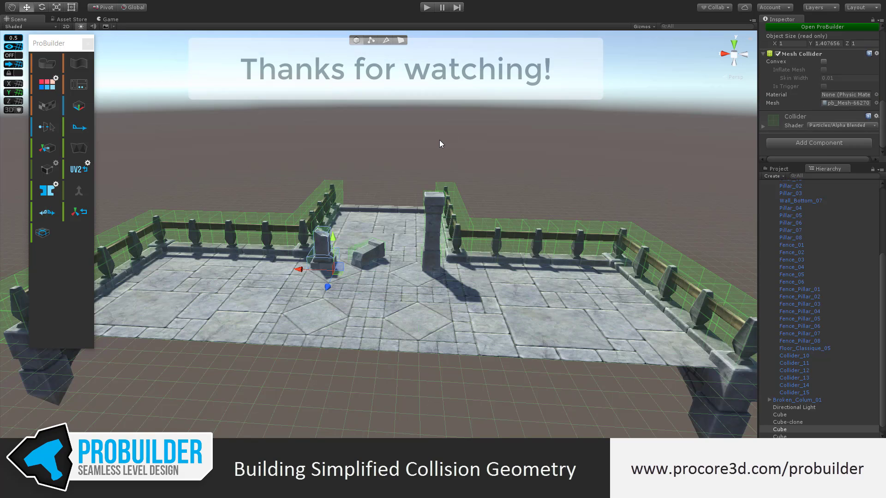
{"action": "scroll", "coordinate": [440, 140], "scroll_direction": "down", "scroll_amount": 3}
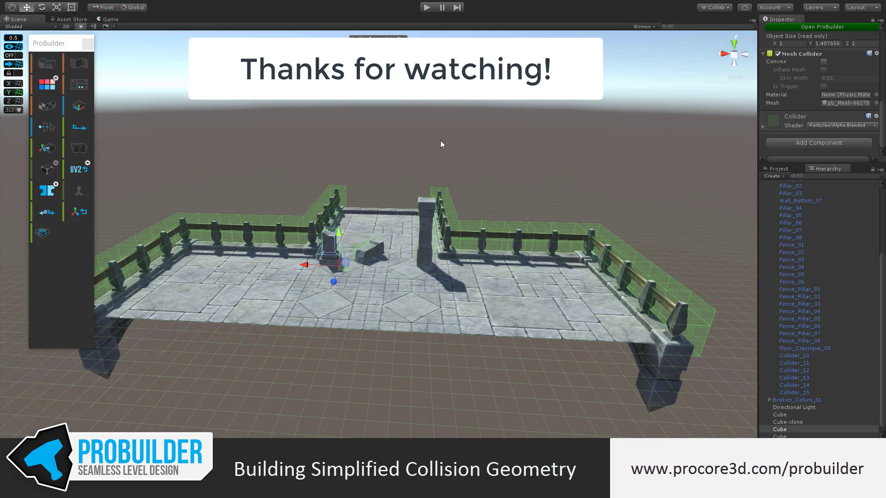
{"action": "left_click", "coordinate": [422, 143]}
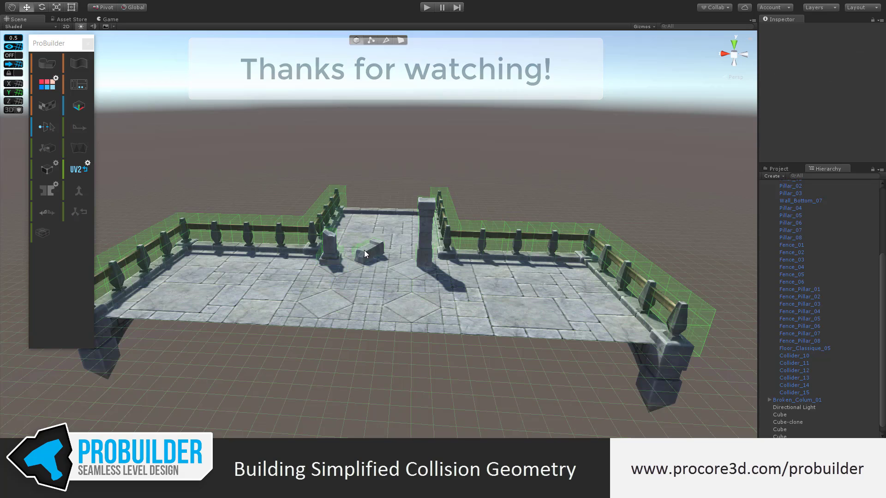
{"action": "middle_click_drag", "start_coordinate": [352, 236], "coordinate": [373, 235]}
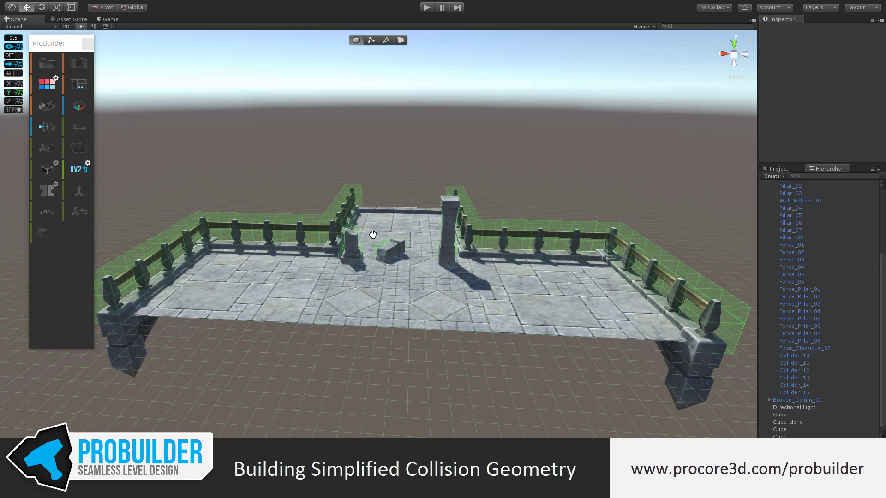